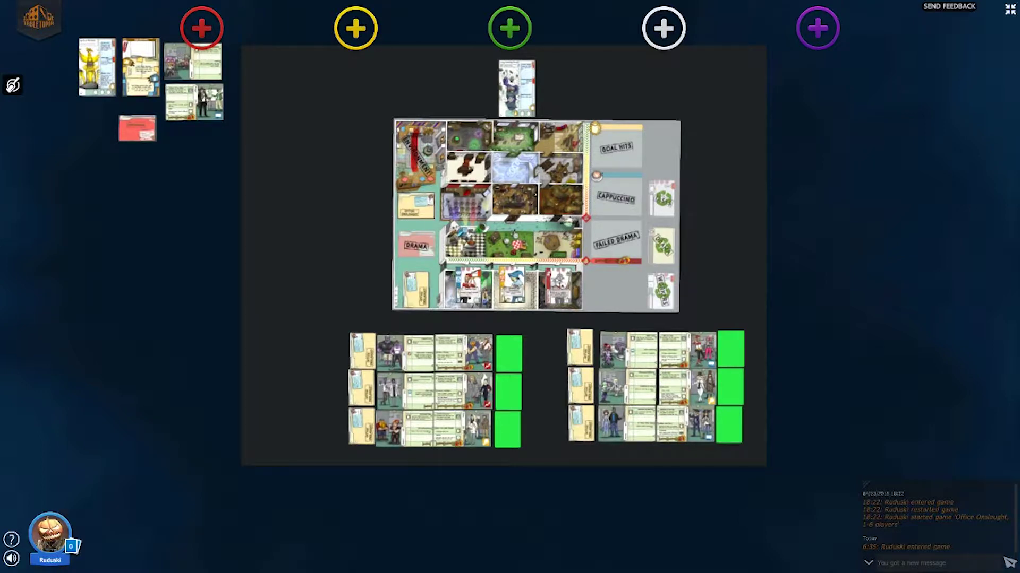
pyautogui.scroll(5, 784, 389)
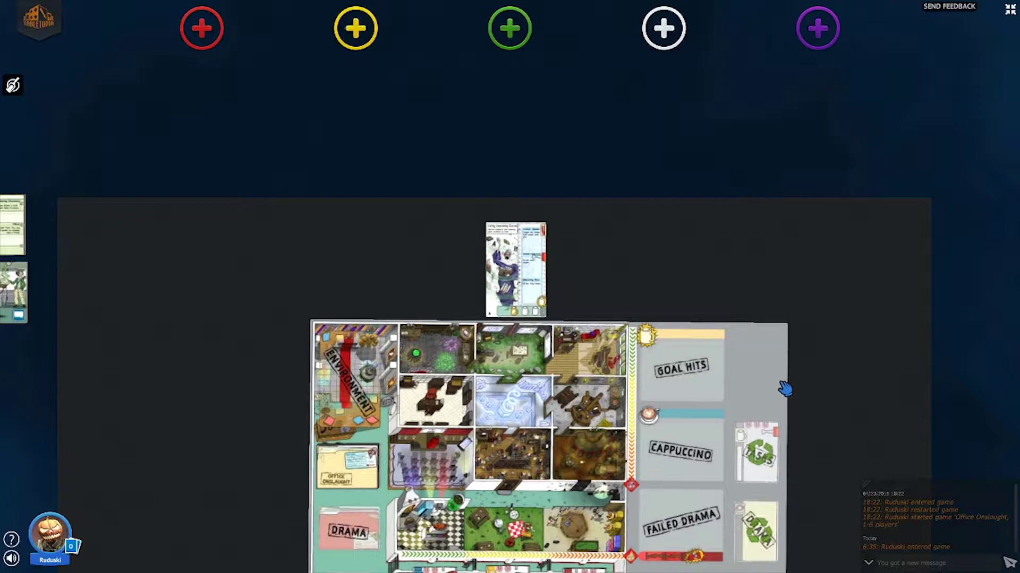
pyautogui.scroll(8, 686, 286)
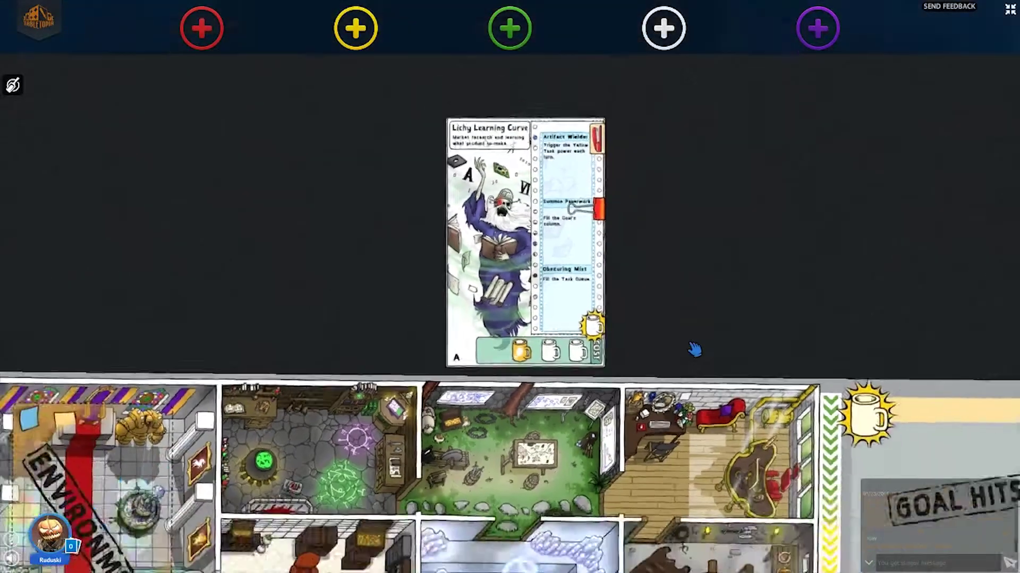
pyautogui.scroll(-10, 692, 351)
pyautogui.scroll(-2, 681, 353)
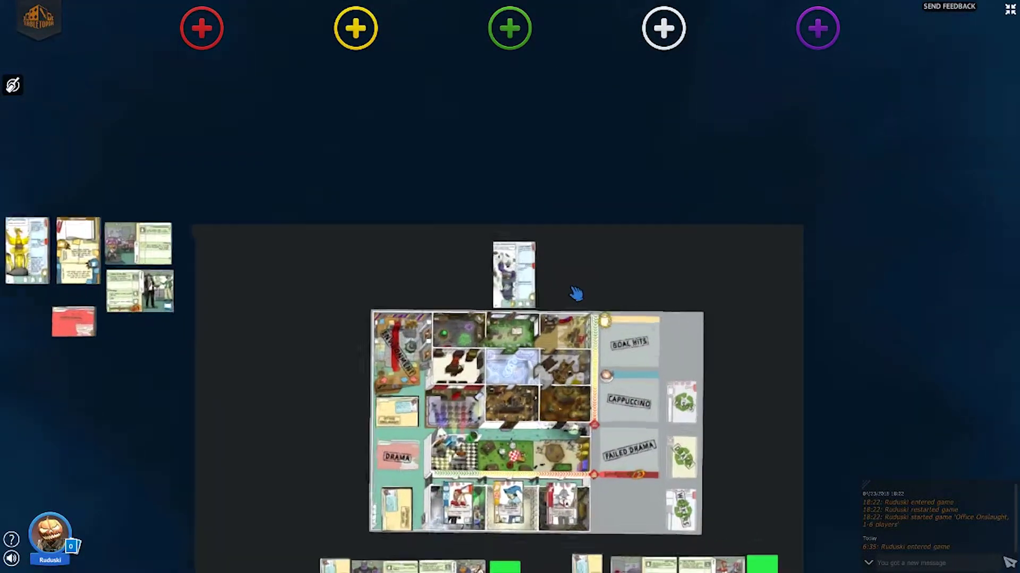
pyautogui.scroll(4, 574, 287)
pyautogui.scroll(6, 678, 195)
pyautogui.scroll(1, 677, 195)
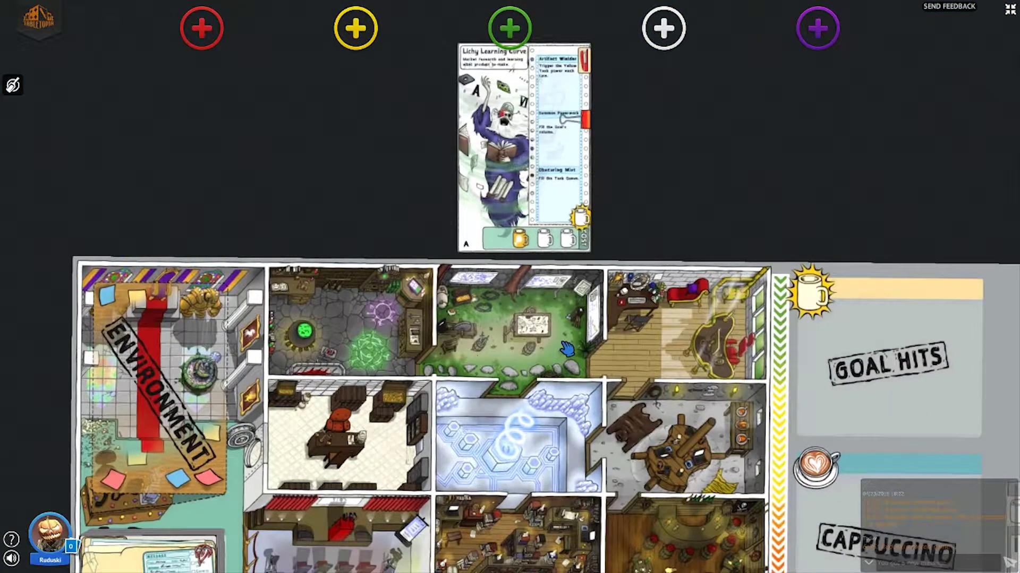
pyautogui.scroll(-8, 568, 349)
pyautogui.scroll(6, 430, 239)
pyautogui.scroll(3, 319, 232)
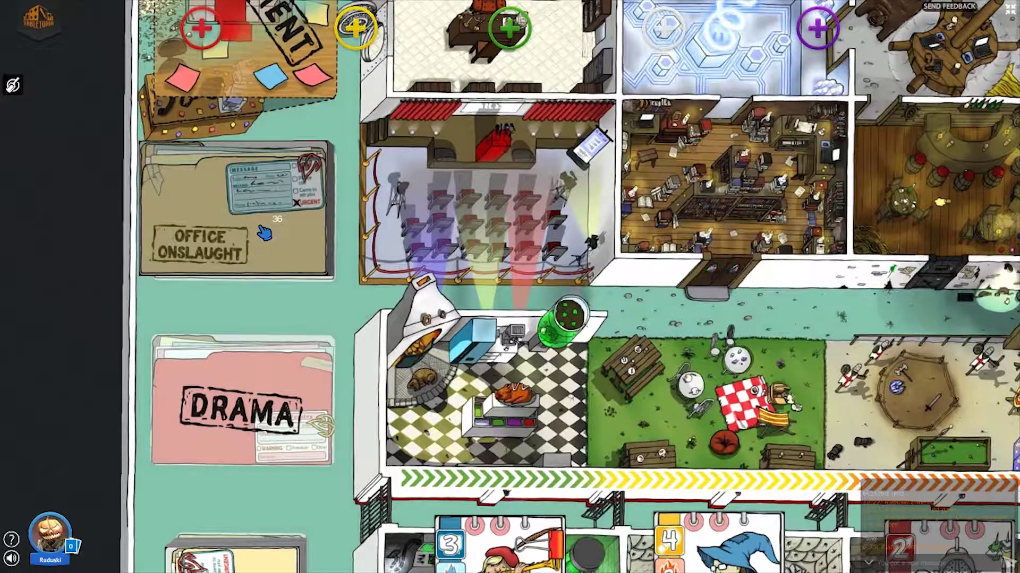
pyautogui.scroll(-5, 271, 358)
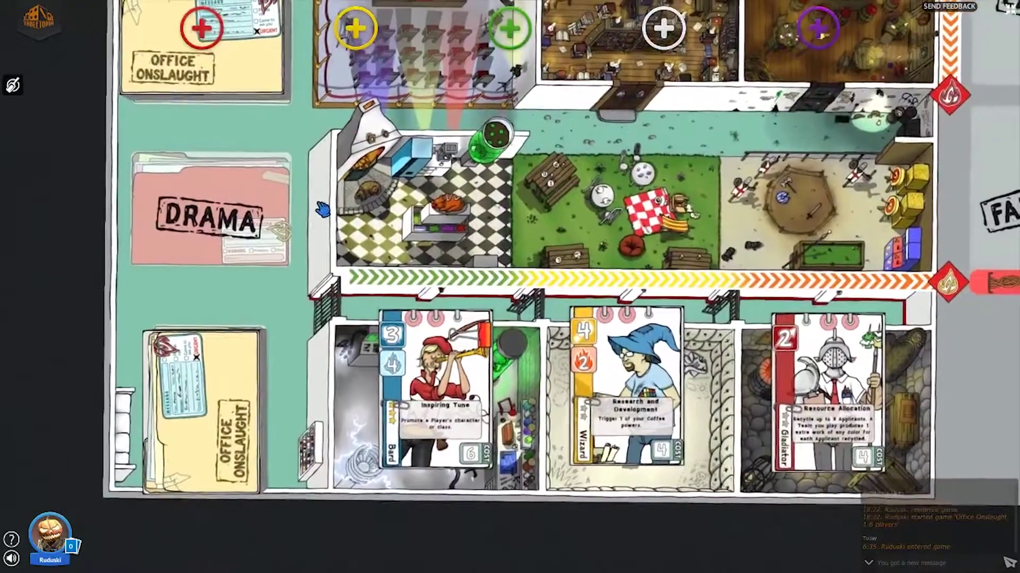
pyautogui.scroll(-2, 322, 209)
pyautogui.scroll(3, 121, 172)
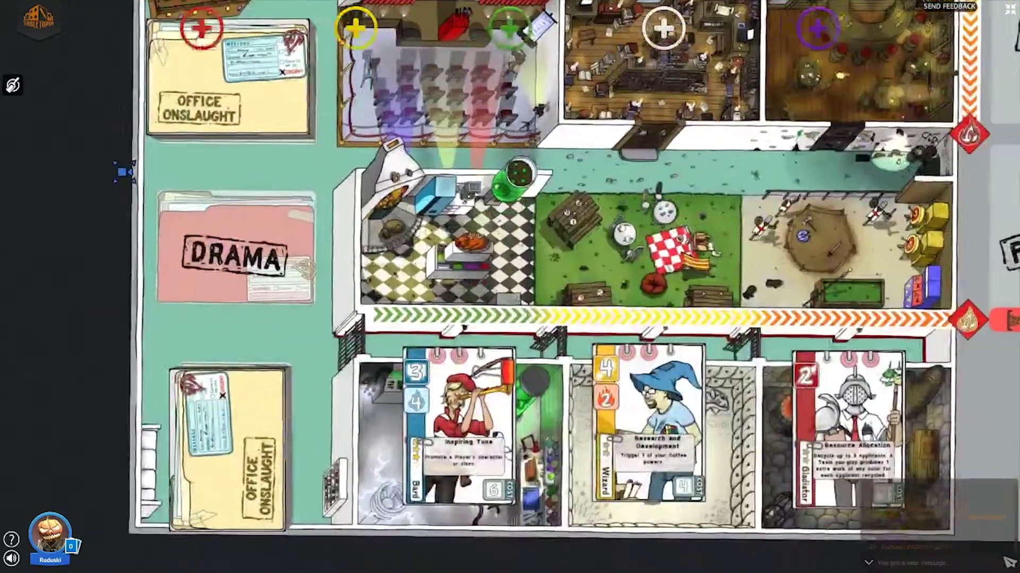
pyautogui.scroll(1, 121, 172)
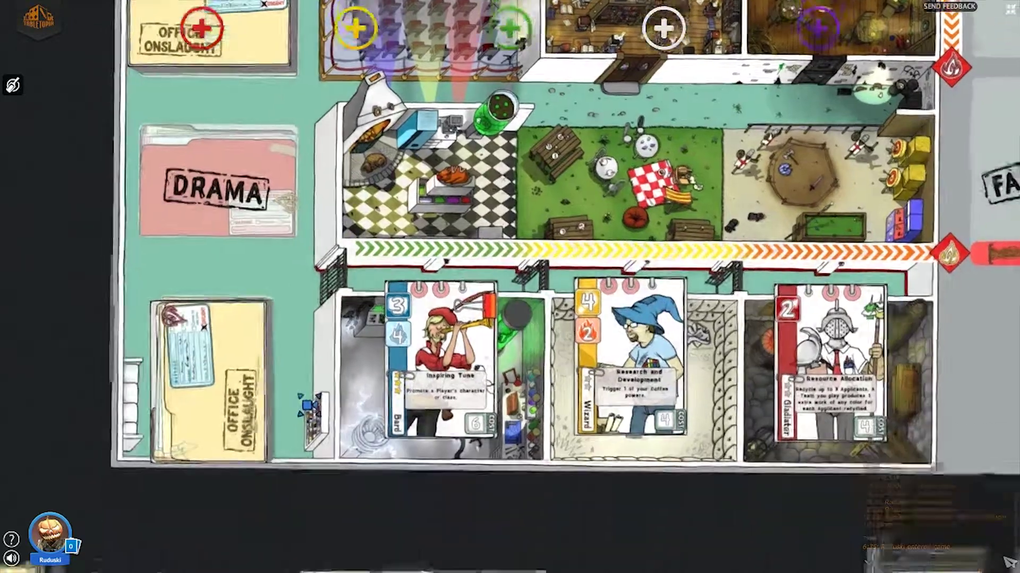
pyautogui.scroll(-5, 414, 299)
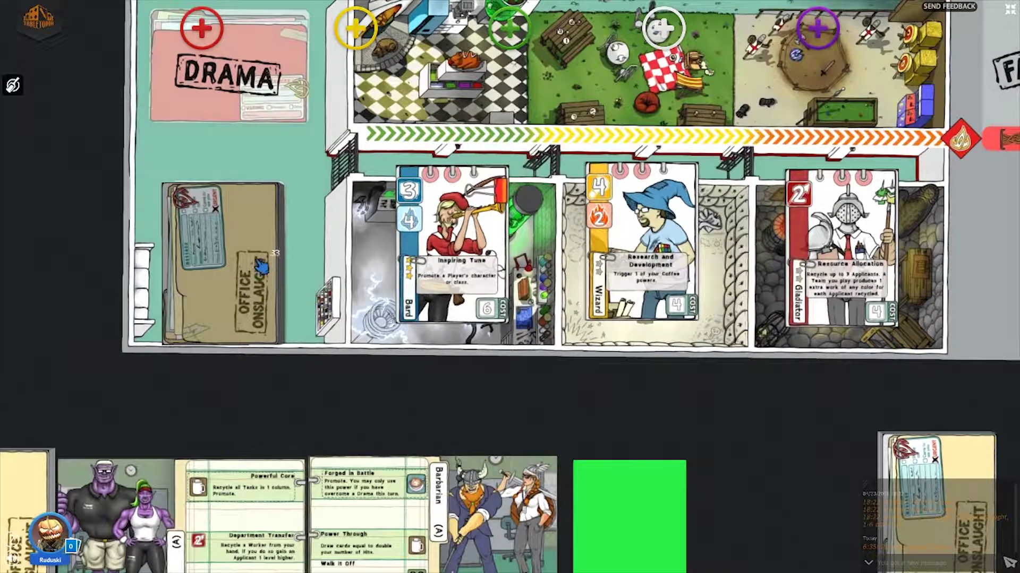
pyautogui.click(264, 299)
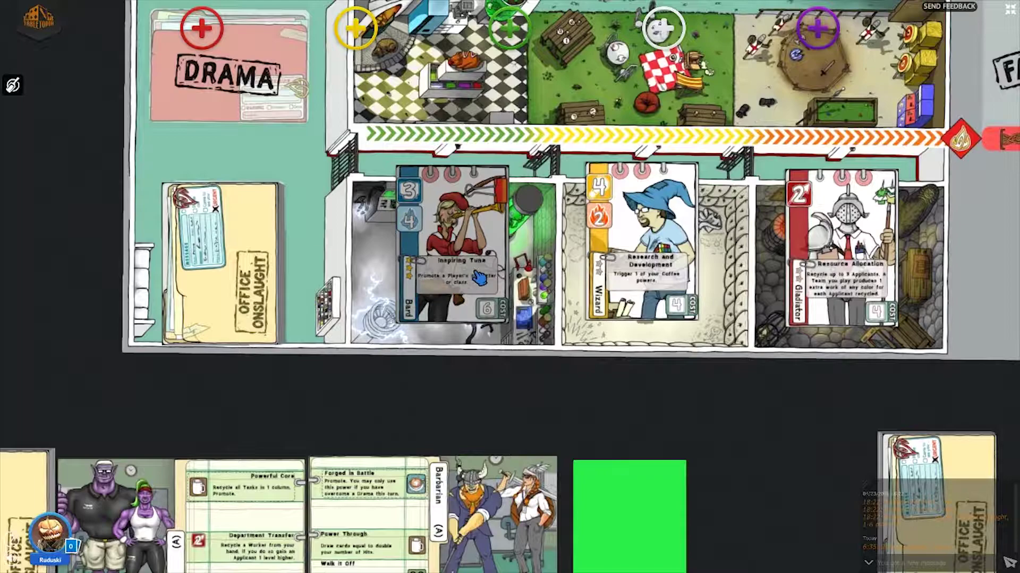
pyautogui.scroll(-1, 496, 300)
pyautogui.scroll(-5, 496, 300)
pyautogui.scroll(-2, 398, 263)
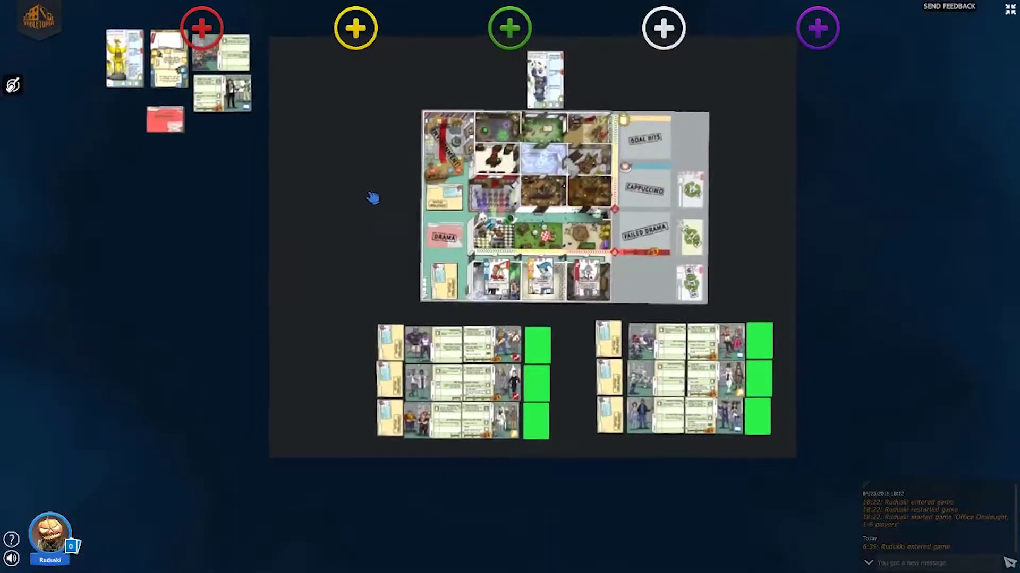
pyautogui.scroll(1, 258, 257)
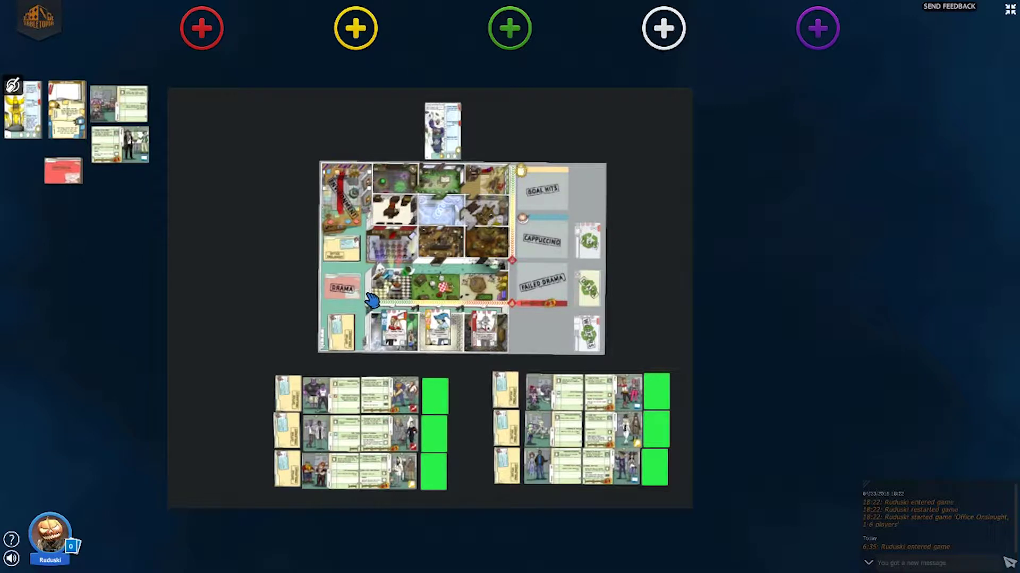
pyautogui.moveTo(288, 393)
pyautogui.scroll(5, 247, 388)
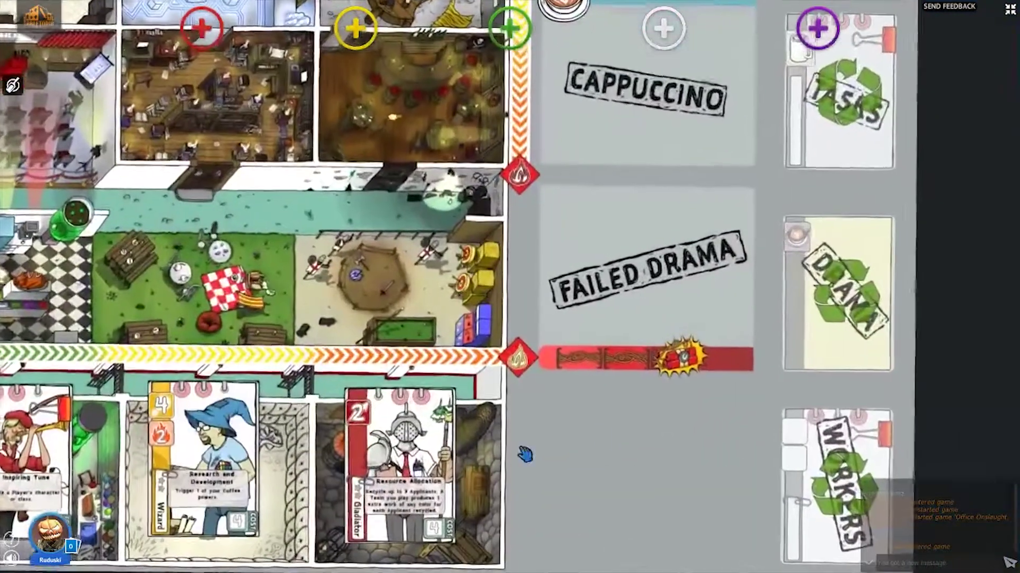
pyautogui.scroll(-5, 525, 455)
pyautogui.moveTo(557, 239); pyautogui.dragTo(822, 299)
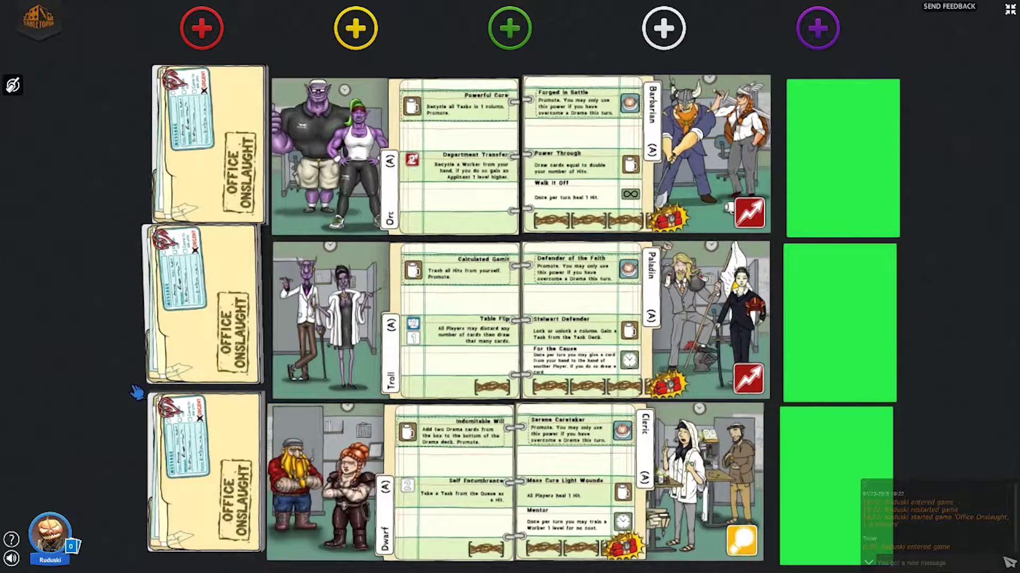
pyautogui.scroll(-6, 137, 392)
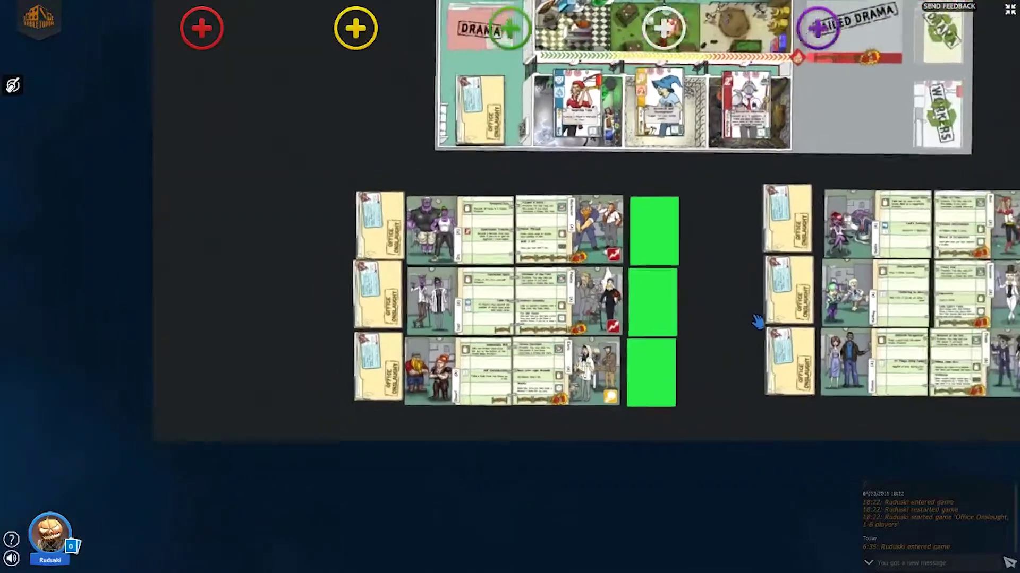
pyautogui.scroll(-3, 757, 321)
pyautogui.scroll(-3, 610, 340)
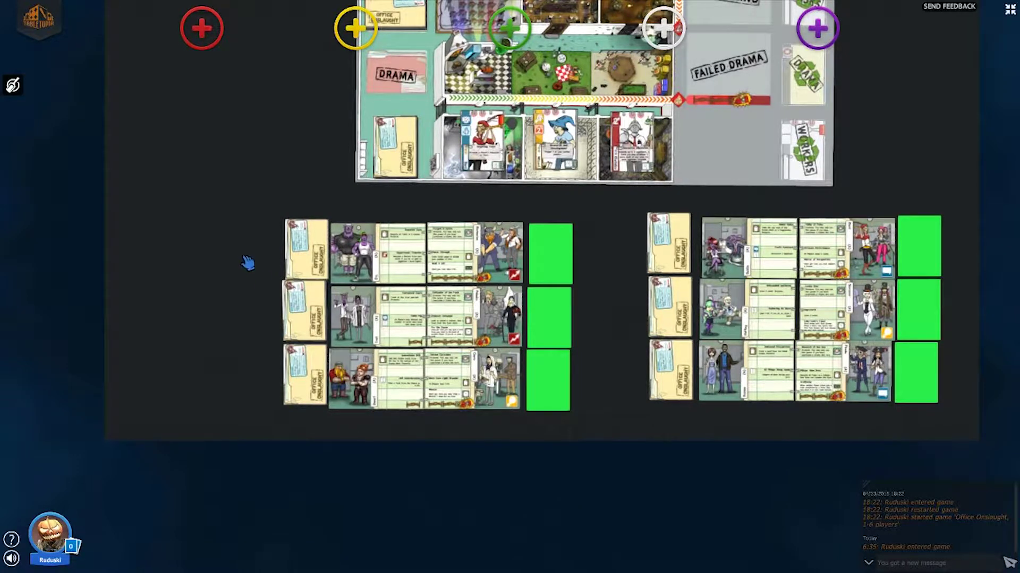
pyautogui.scroll(2, 223, 195)
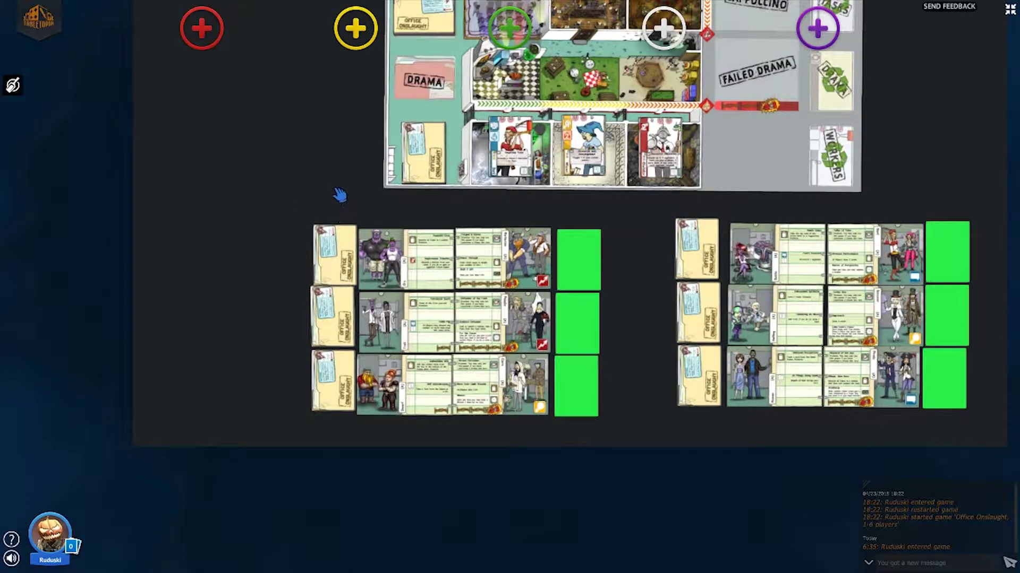
pyautogui.scroll(4, 343, 224)
pyautogui.scroll(2, 371, 208)
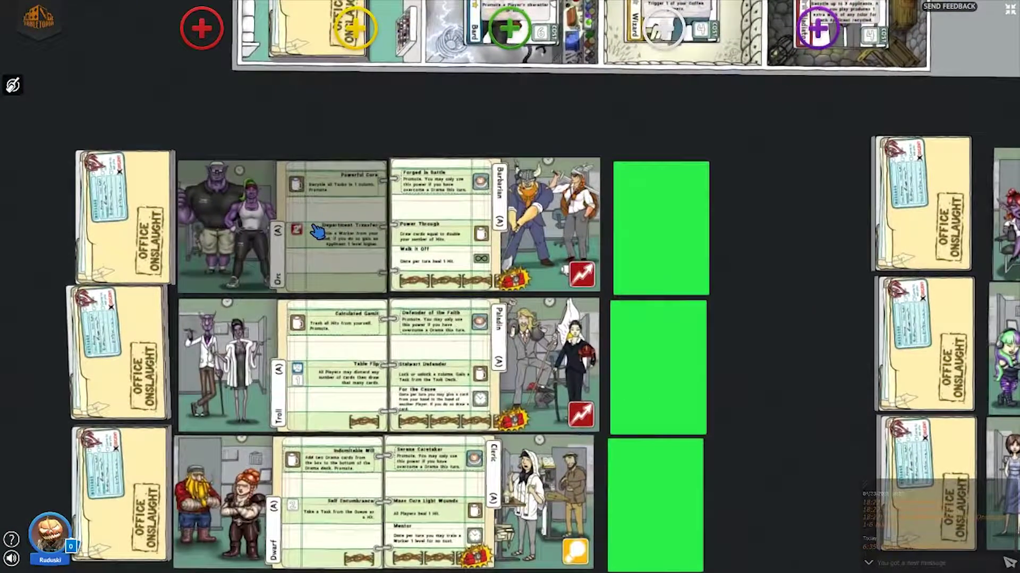
pyautogui.scroll(3, 314, 223)
pyautogui.scroll(2, 314, 223)
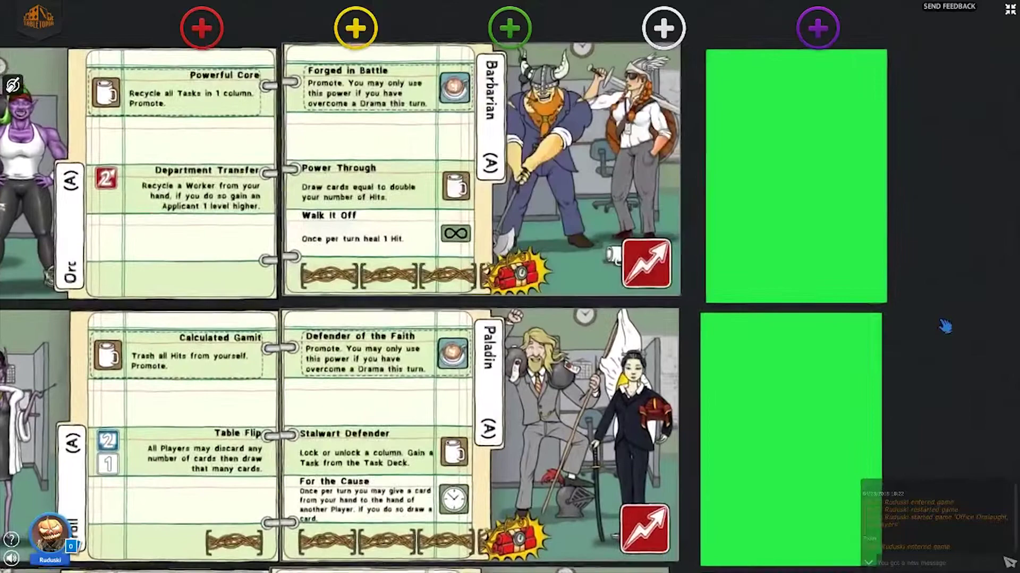
pyautogui.moveTo(375, 279); pyautogui.dragTo(460, 271)
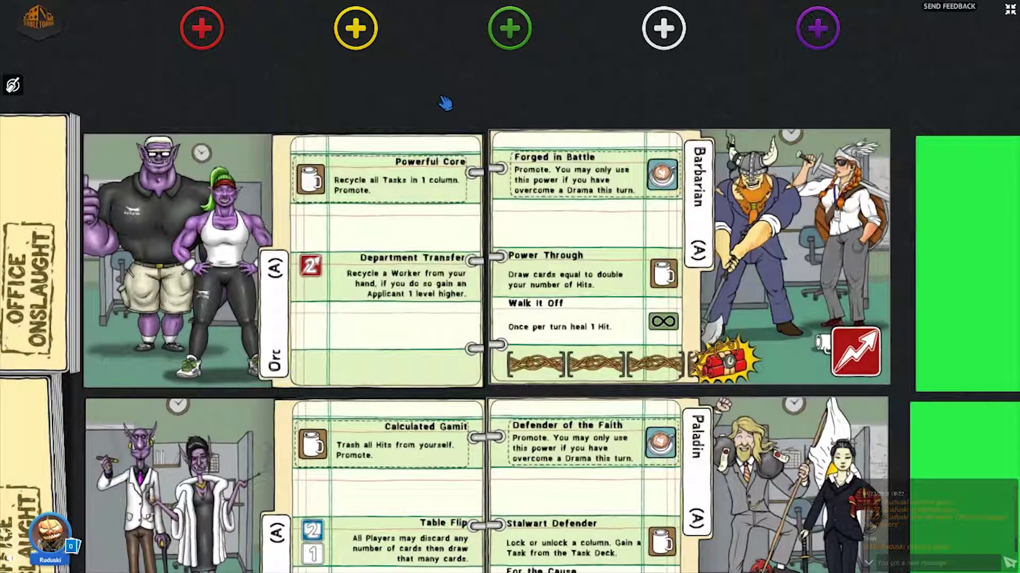
pyautogui.scroll(-1, 445, 104)
pyautogui.scroll(-2, 445, 103)
pyautogui.scroll(-2, 430, 96)
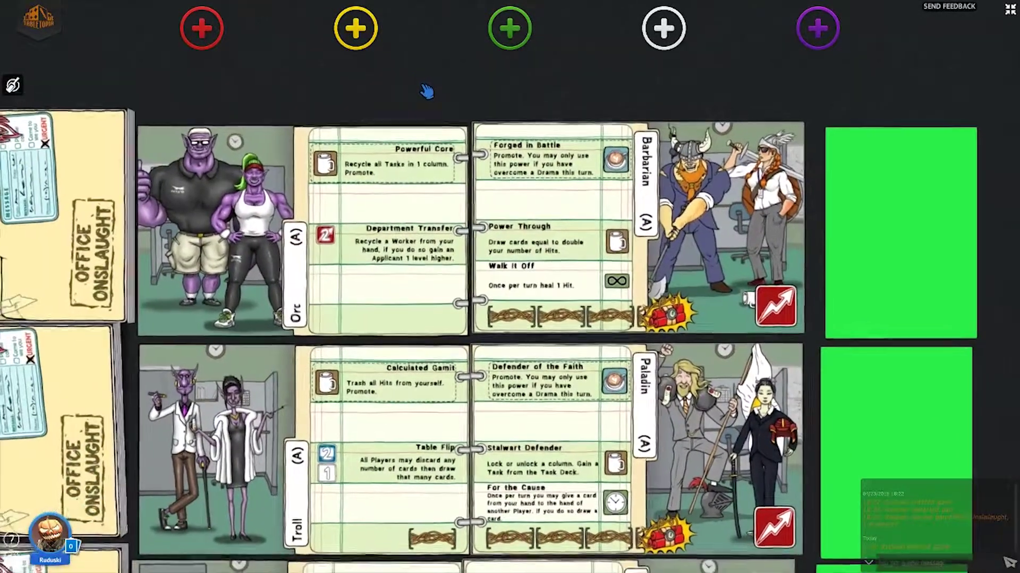
pyautogui.scroll(-2, 257, 221)
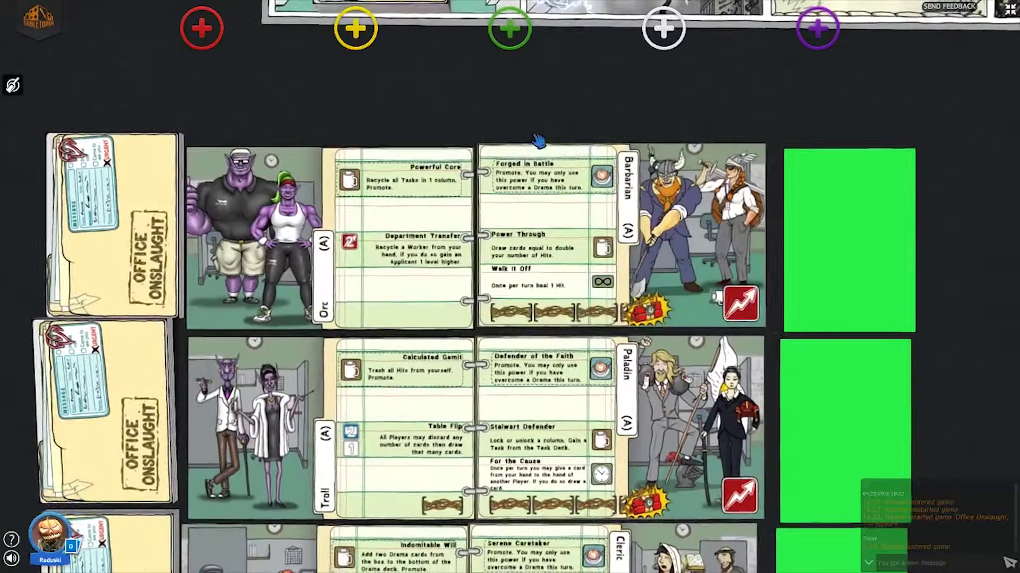
pyautogui.scroll(-2, 479, 119)
pyautogui.scroll(-1, 536, 66)
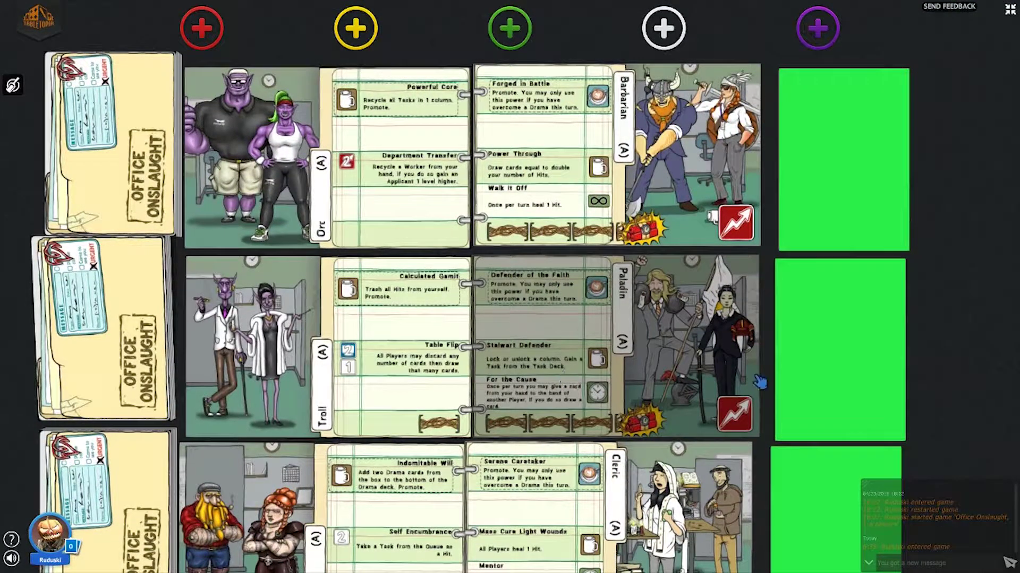
pyautogui.moveTo(567, 381); pyautogui.dragTo(981, 322)
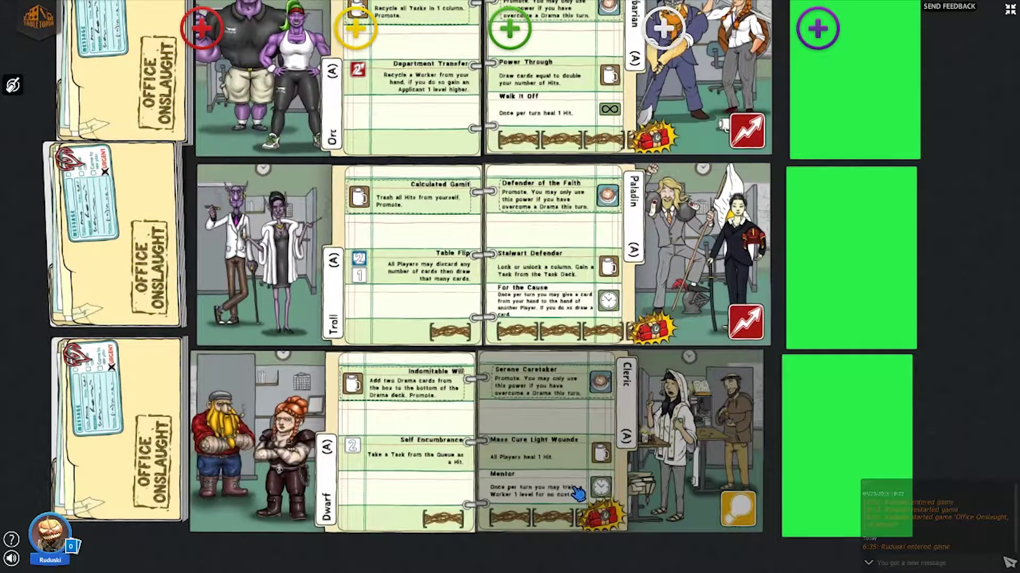
pyautogui.scroll(-3, 712, 371)
pyautogui.scroll(-3, 712, 372)
pyautogui.moveTo(678, 303)
pyautogui.mouseDown()
pyautogui.moveTo(414, 374)
pyautogui.moveTo(232, 320)
pyautogui.mouseUp()
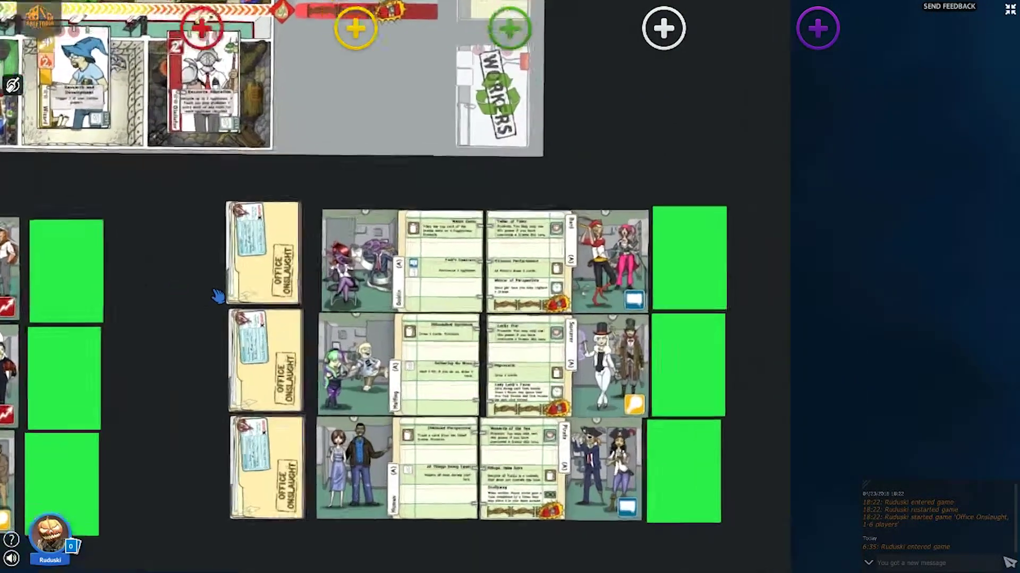
pyautogui.scroll(5, 232, 319)
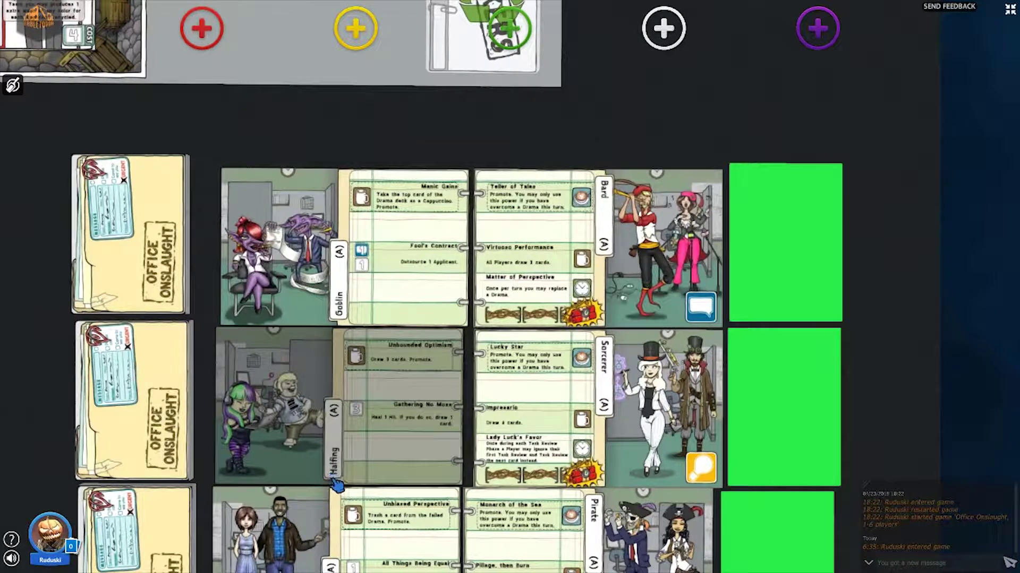
pyautogui.scroll(-1, 906, 388)
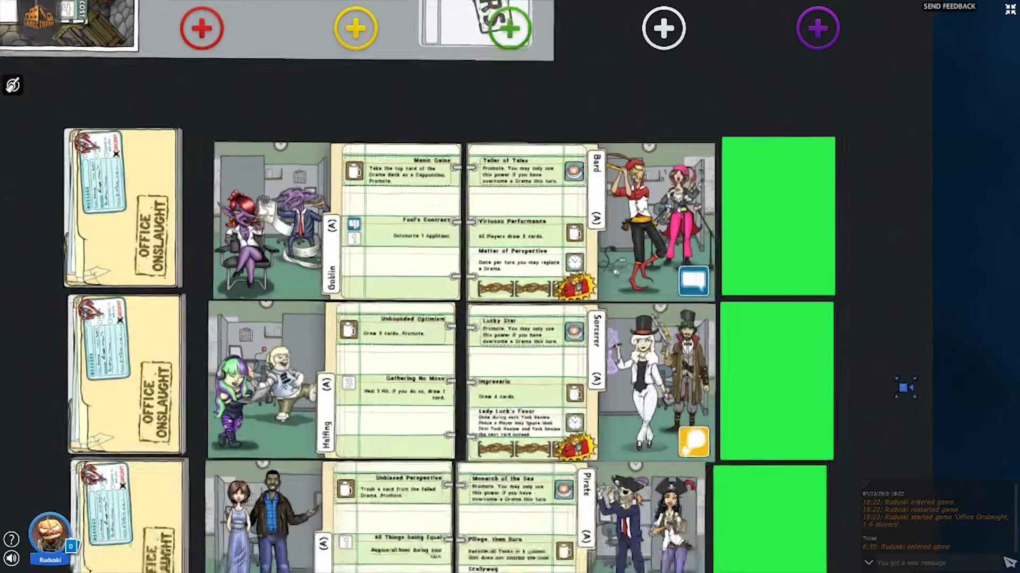
pyautogui.scroll(-3, 906, 388)
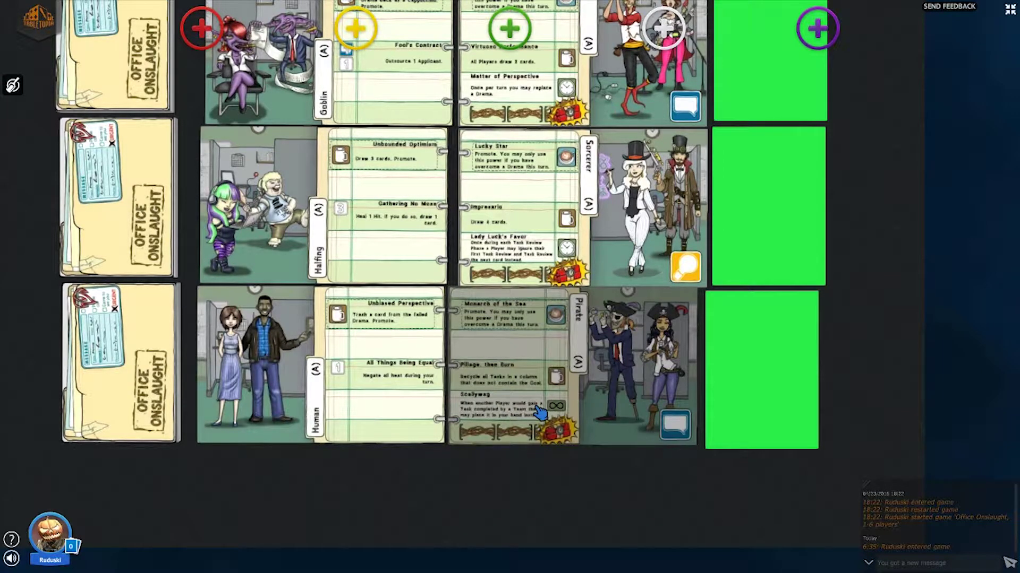
pyautogui.scroll(-8, 539, 410)
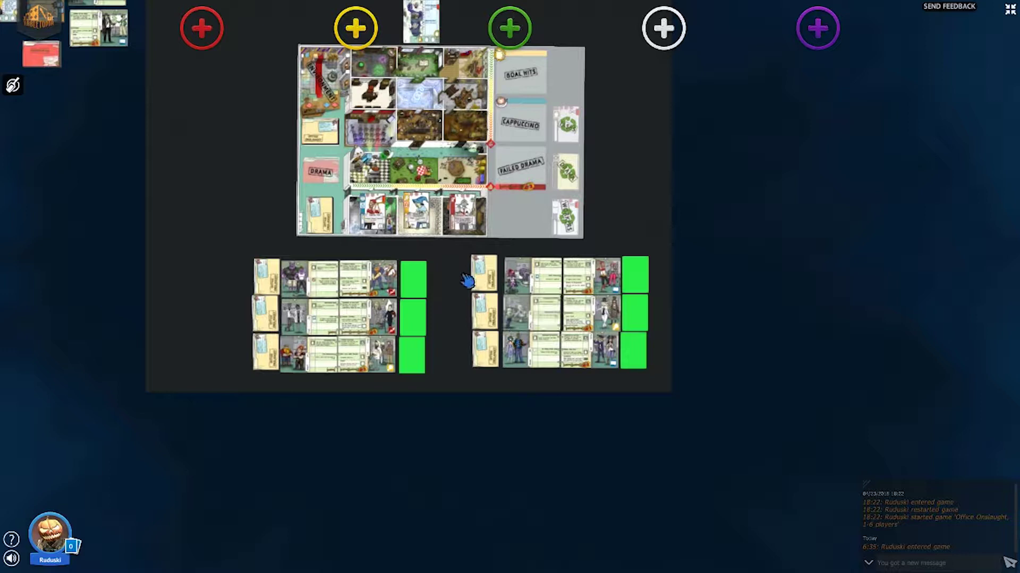
pyautogui.moveTo(460, 280); pyautogui.dragTo(316, 363)
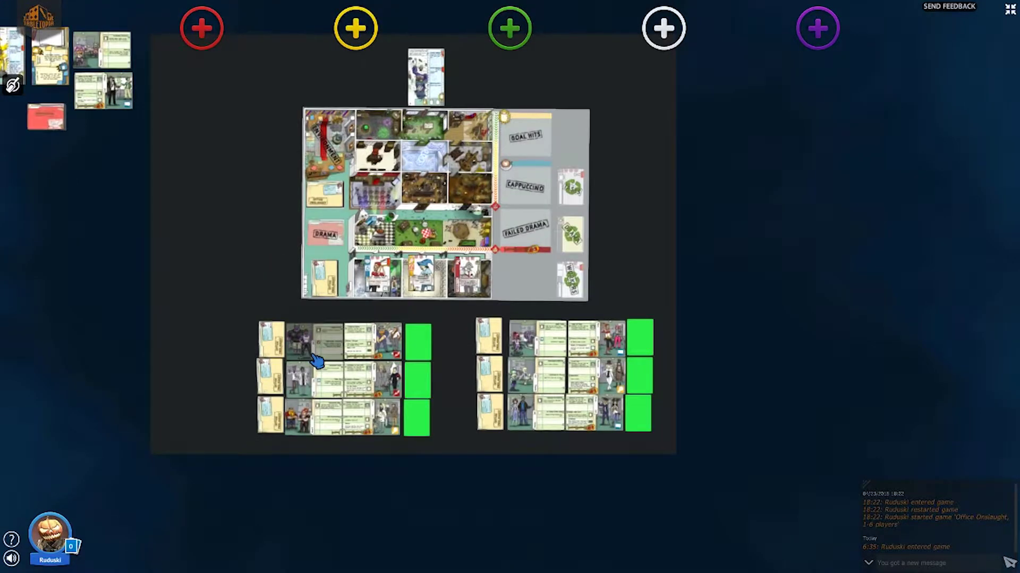